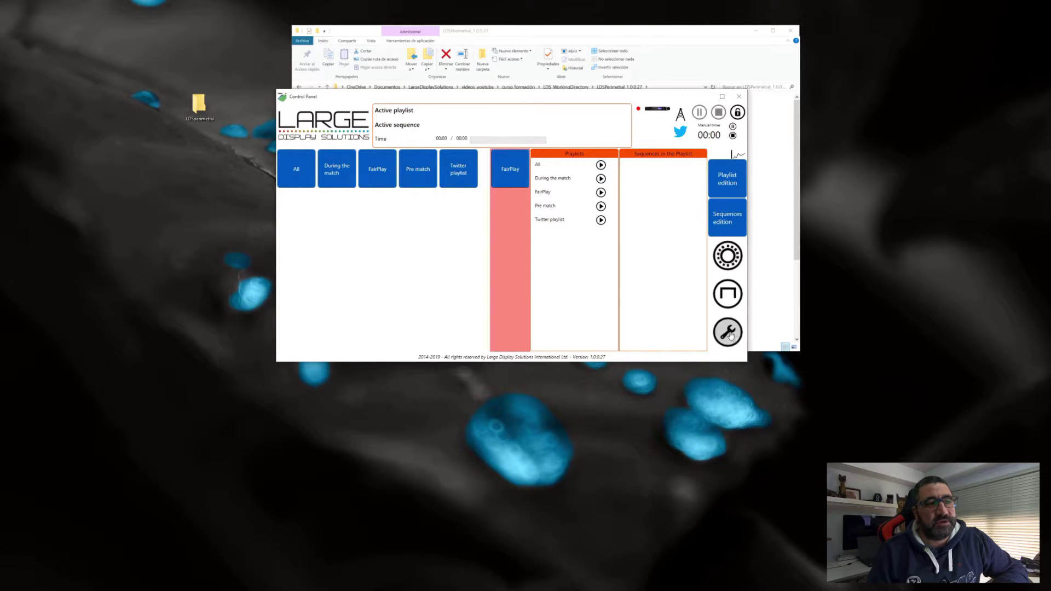
Open the system configuration and try the predefined cabinet models, choosing Absen A92
{"action": "left_click", "coordinate": [733, 335]}
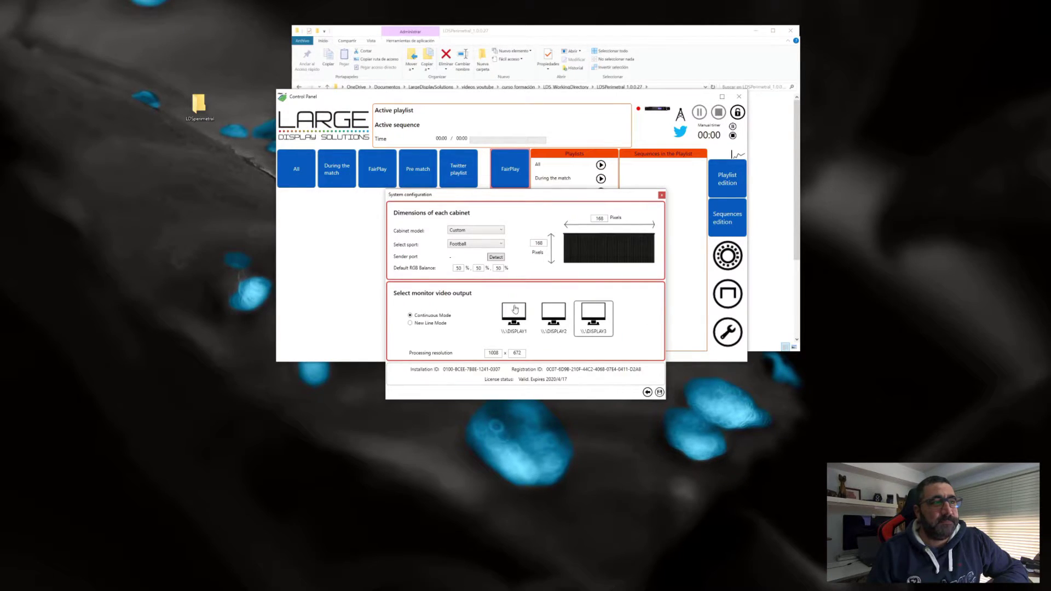
{"action": "left_click", "coordinate": [499, 232]}
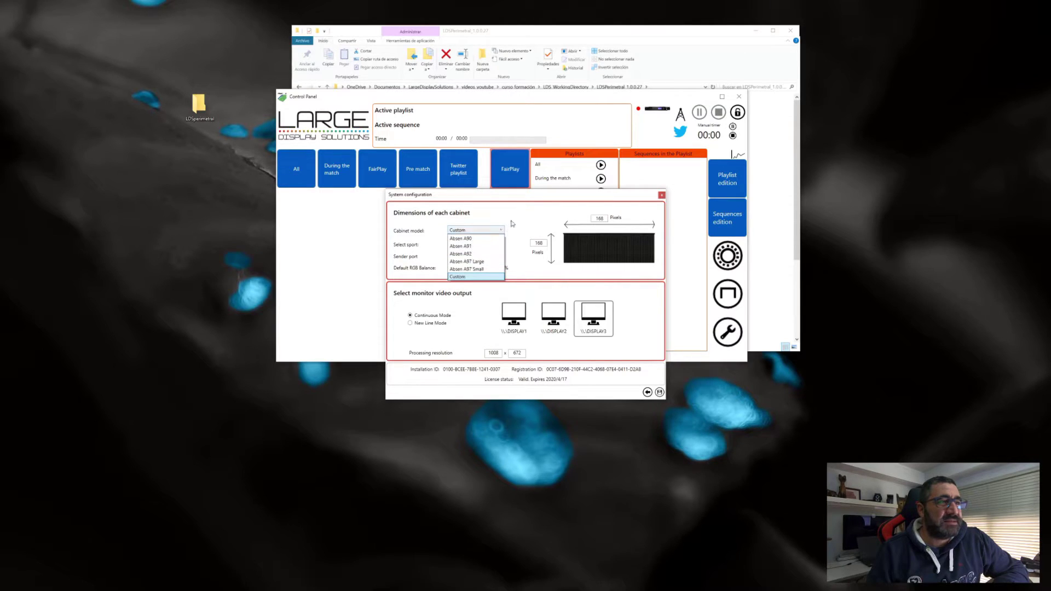
{"action": "left_click", "coordinate": [482, 239]}
{"action": "left_click", "coordinate": [489, 232]}
{"action": "left_click", "coordinate": [480, 255]}
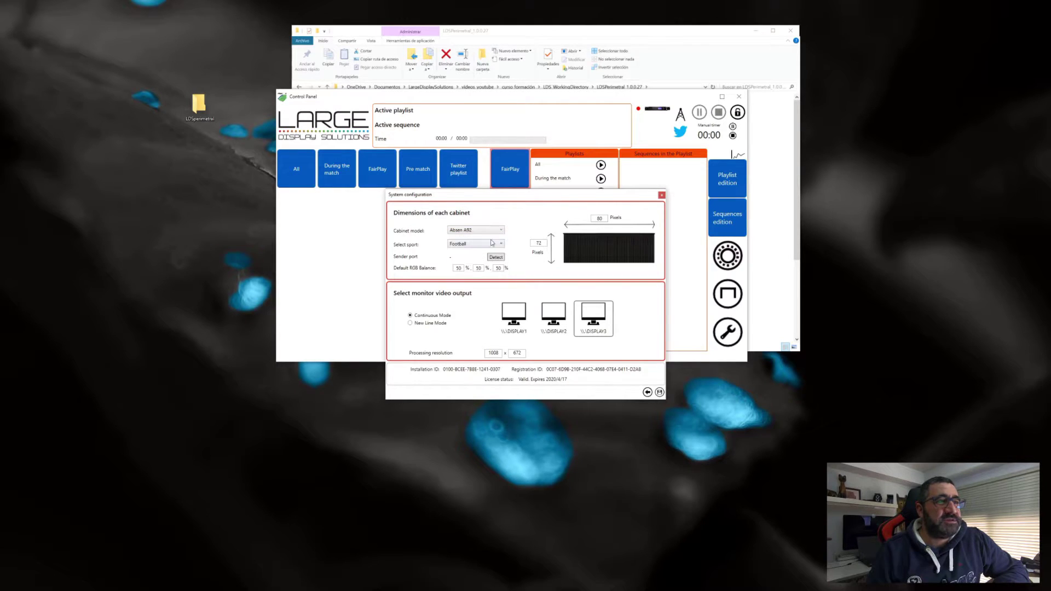
Look through the predefined cabinet models available for the screen
{"action": "left_click", "coordinate": [495, 232]}
{"action": "left_click", "coordinate": [476, 268]}
{"action": "left_click", "coordinate": [499, 231]}
{"action": "left_click", "coordinate": [480, 261]}
{"action": "left_click", "coordinate": [496, 232]}
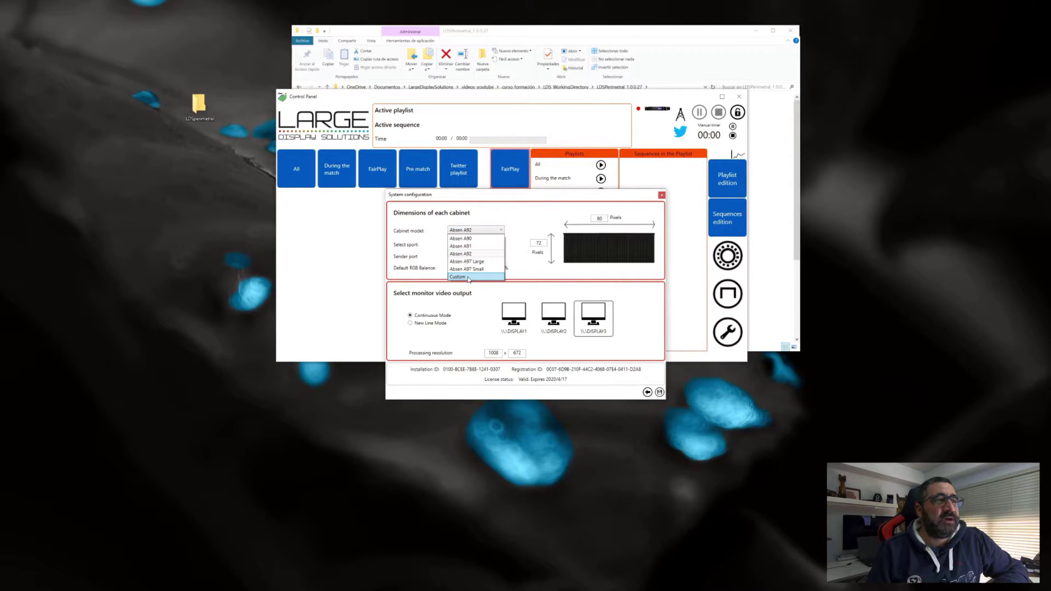
{"action": "left_click", "coordinate": [544, 210]}
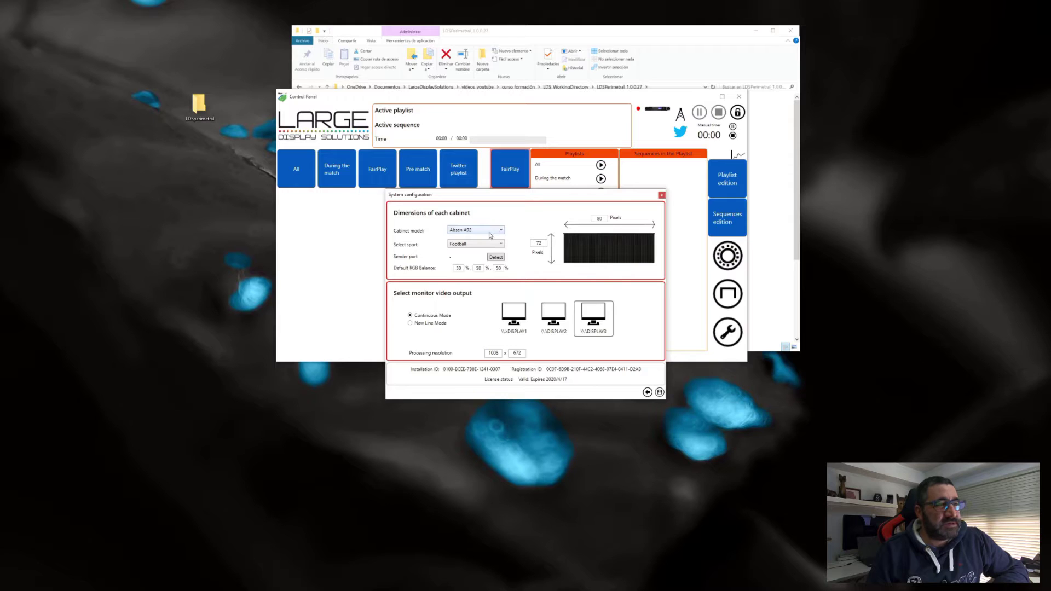
{"action": "left_click", "coordinate": [492, 232]}
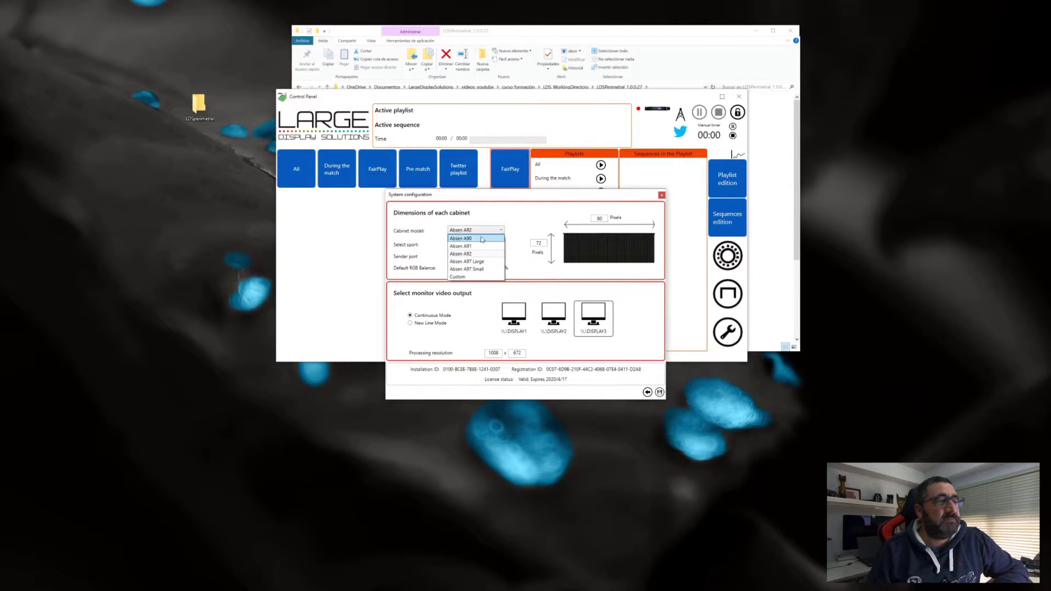
{"action": "left_click", "coordinate": [530, 218]}
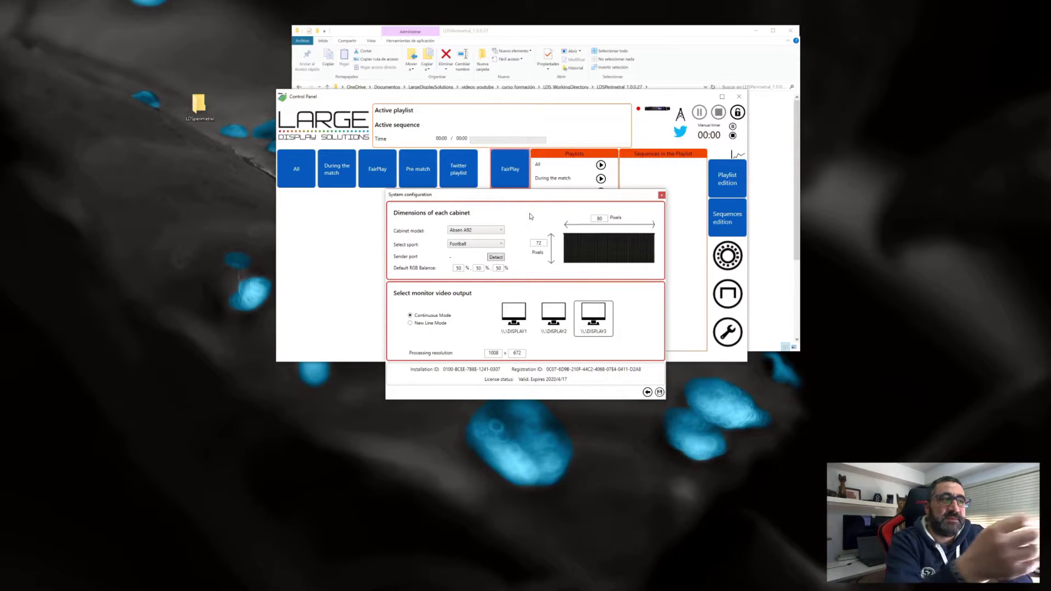
Switch the cabinet model to Custom and set each cabinet to 168 pixels wide and 168 pixels high
{"action": "left_click", "coordinate": [500, 230]}
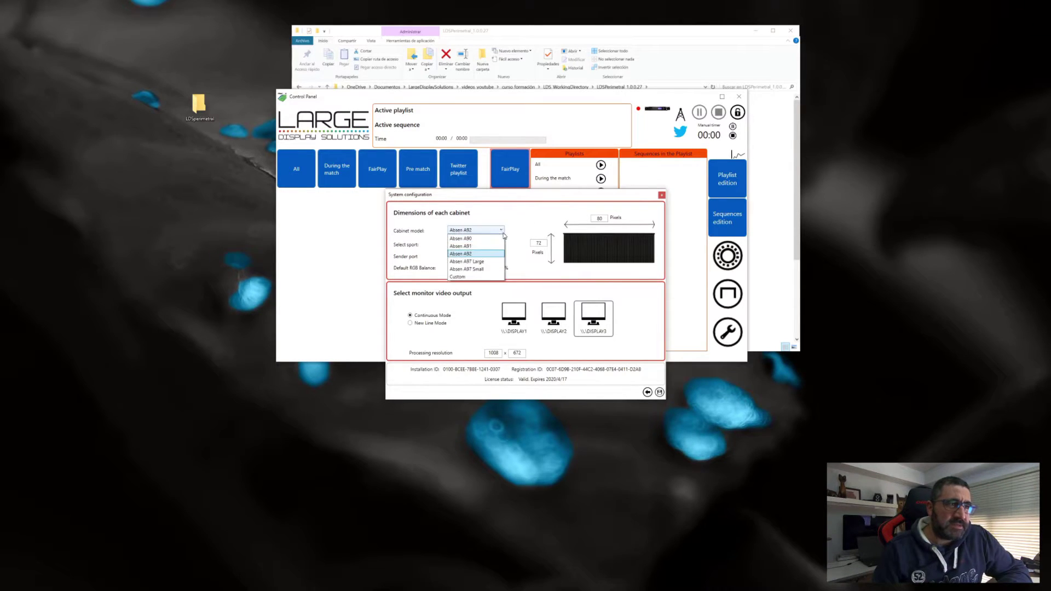
{"action": "left_click", "coordinate": [483, 278]}
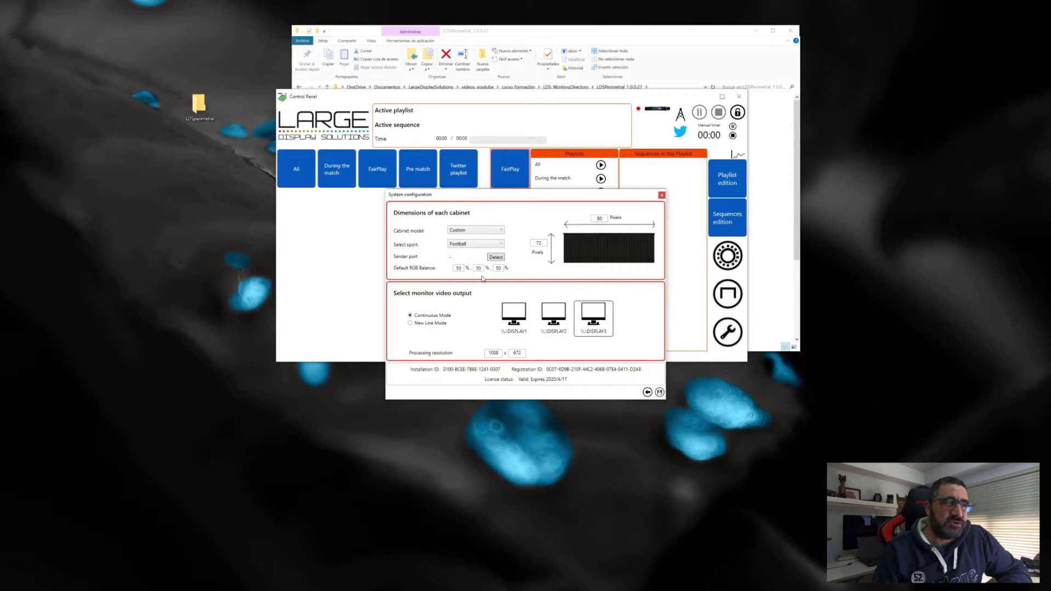
{"action": "double_click", "coordinate": [597, 218]}
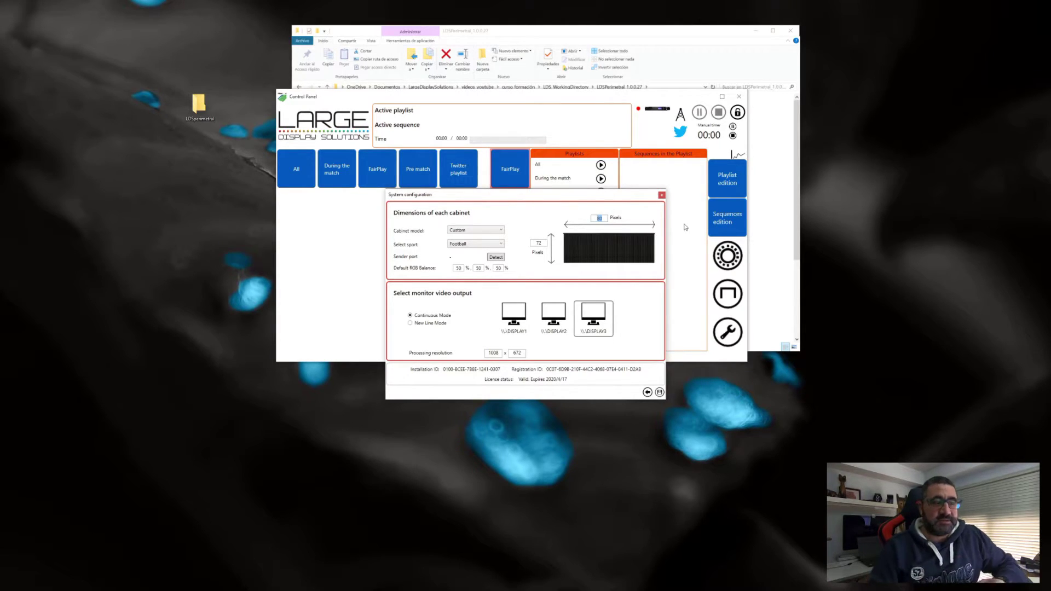
{"action": "type", "text": "16"}
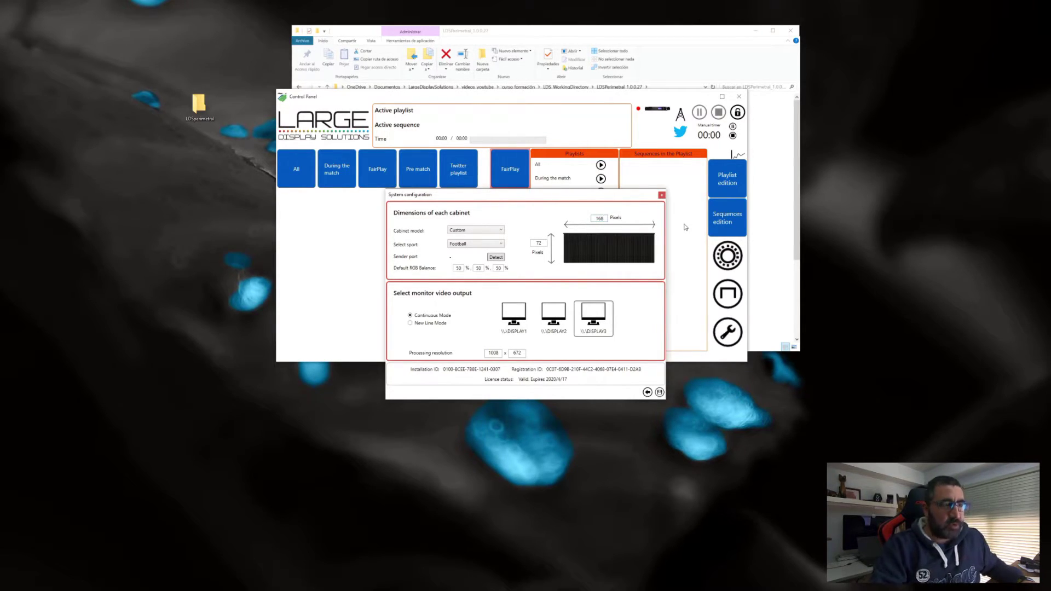
{"action": "key", "text": "Tab"}
{"action": "type", "text": "168"}
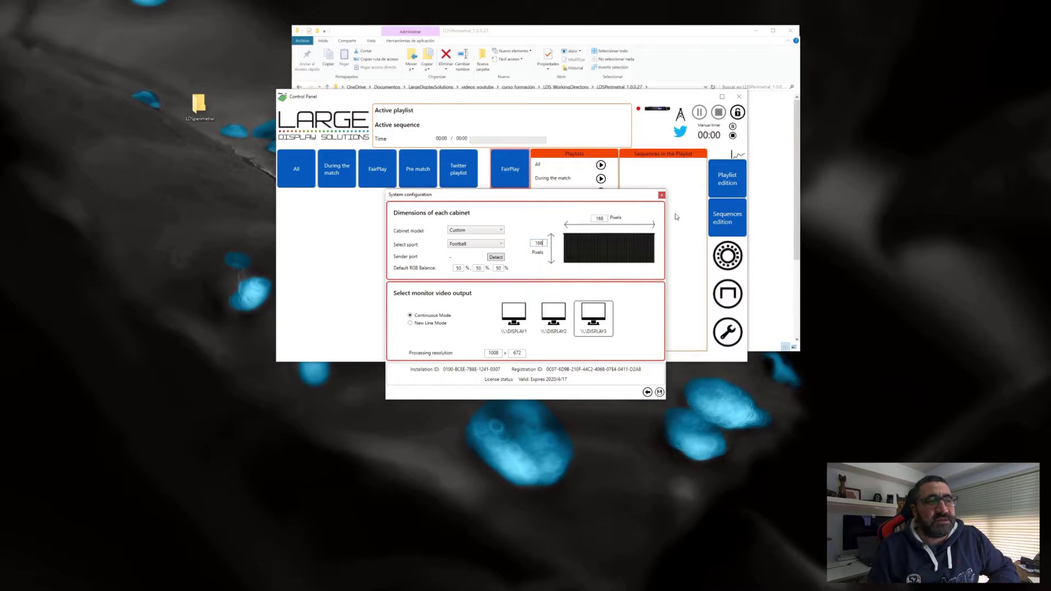
Choose DISPLAY3 as the monitor video output and set the processing resolution to 1008 x 672
{"action": "left_click", "coordinate": [602, 322]}
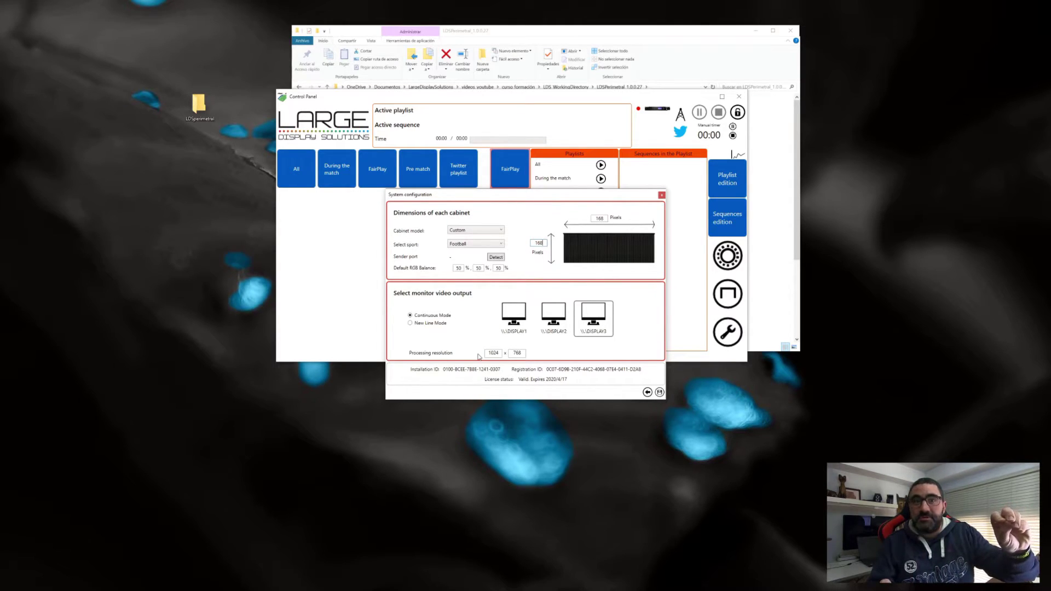
{"action": "double_click", "coordinate": [489, 353]}
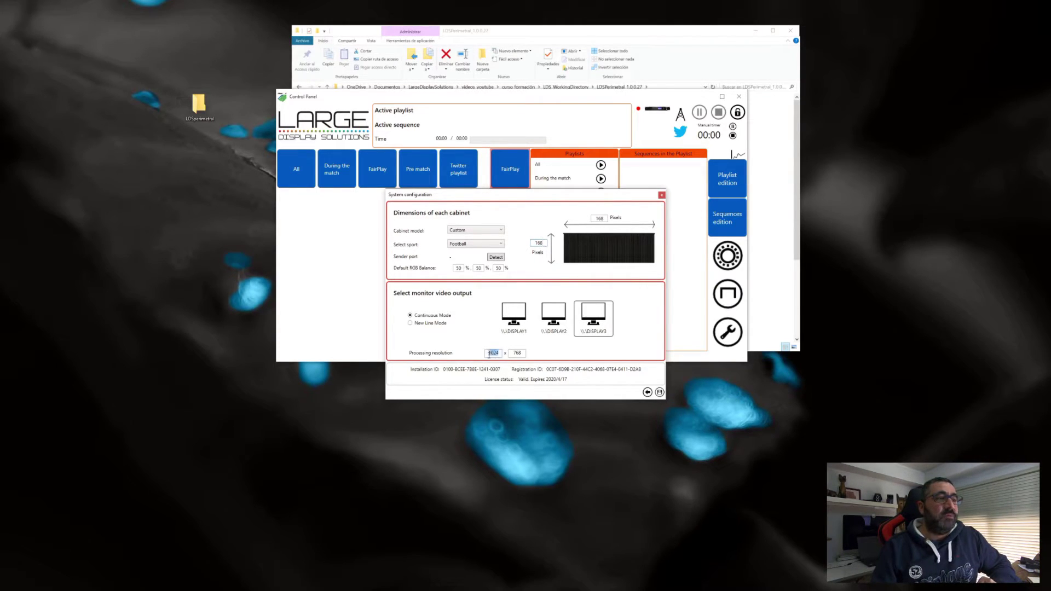
{"action": "type", "text": "1008"}
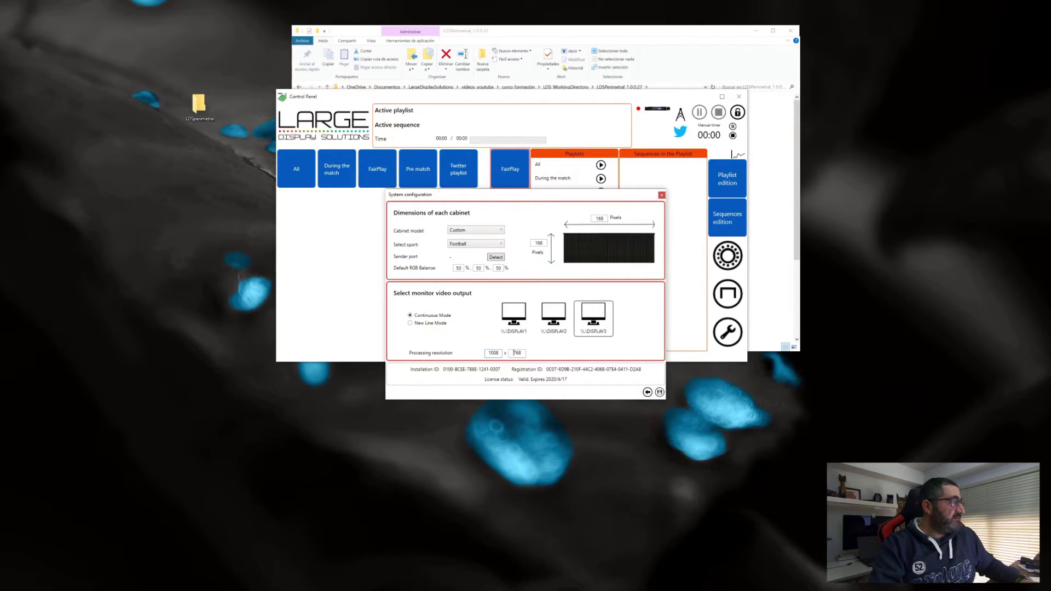
{"action": "key", "text": "Tab"}
{"action": "key", "text": "BackSpace"}
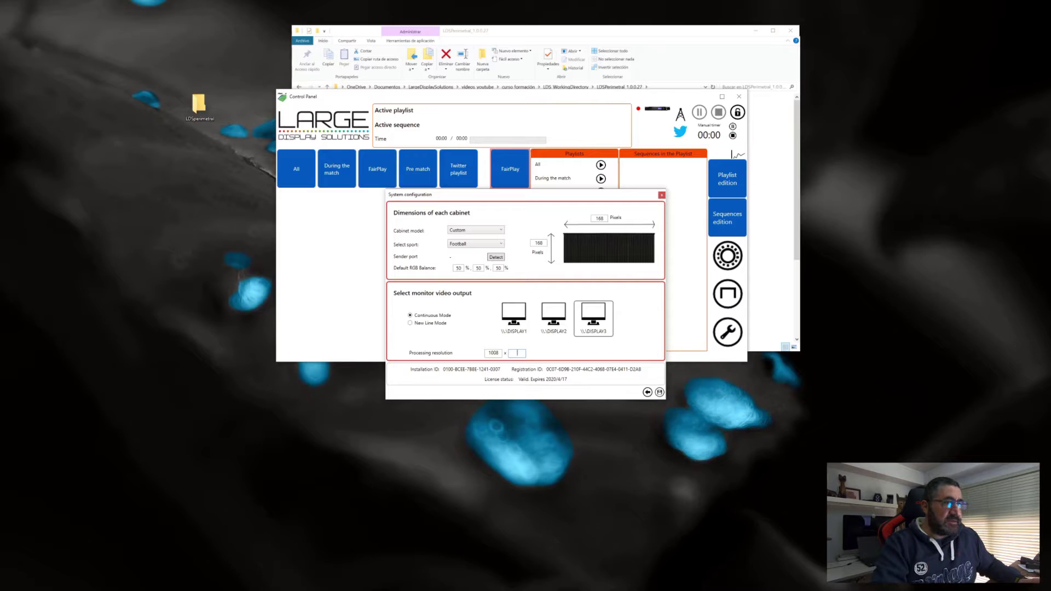
{"action": "type", "text": "672"}
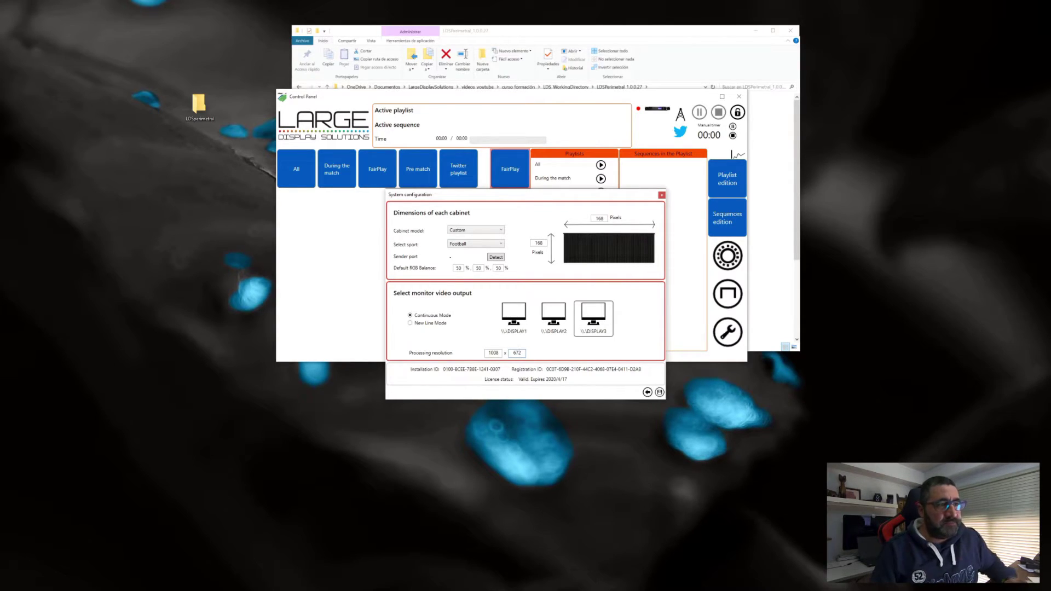
Save the system configuration and return to the control panel
{"action": "left_click_drag", "start_coordinate": [563, 196], "coordinate": [580, 173]}
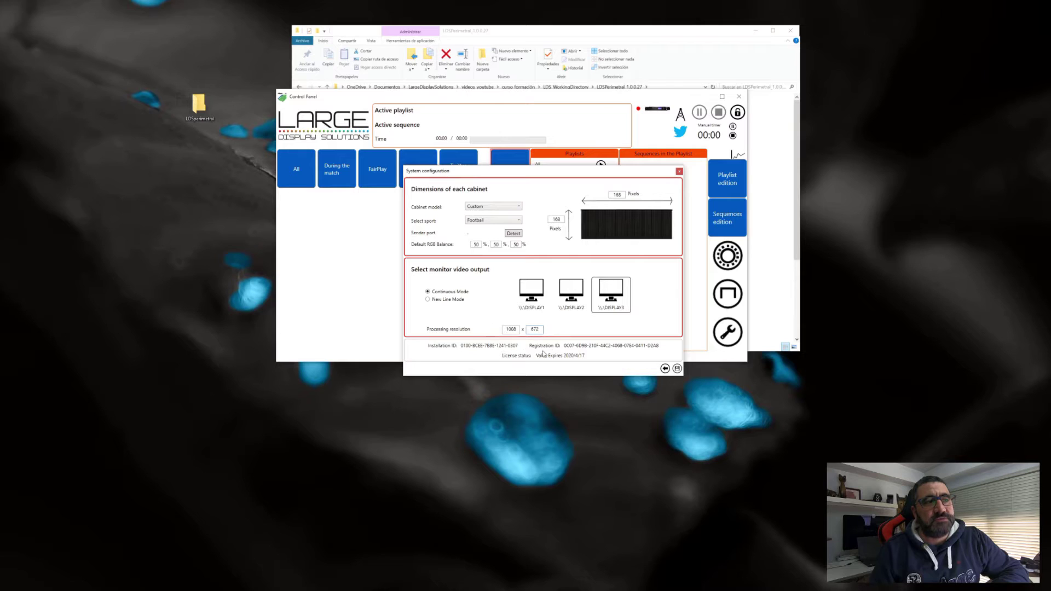
{"action": "left_click", "coordinate": [677, 368]}
{"action": "left_click", "coordinate": [583, 328]}
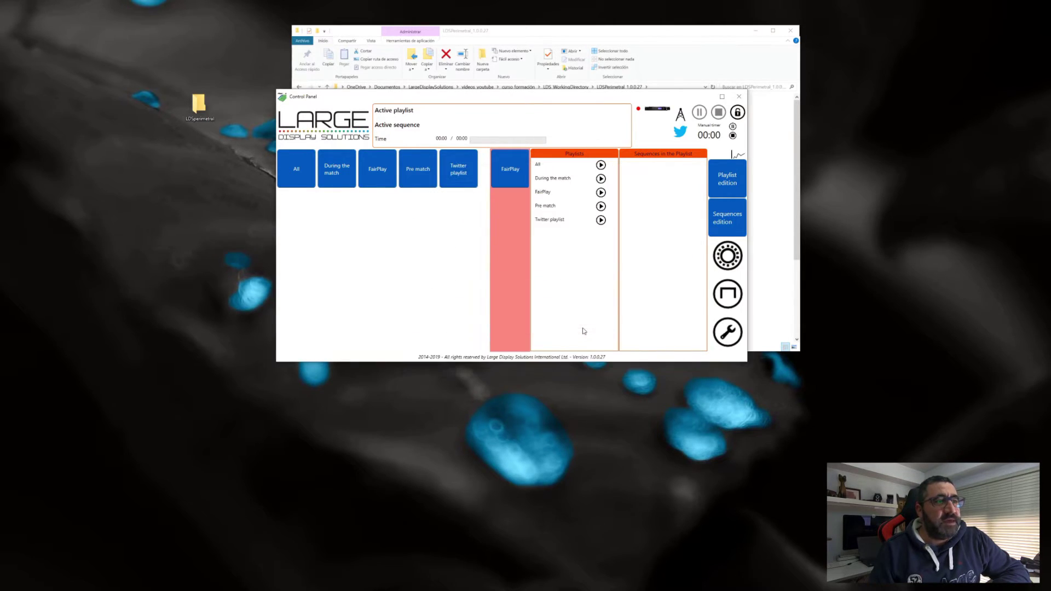
Open the perimeter system definition, choose red as the test colour and start the cabinet order test
{"action": "left_click", "coordinate": [724, 296]}
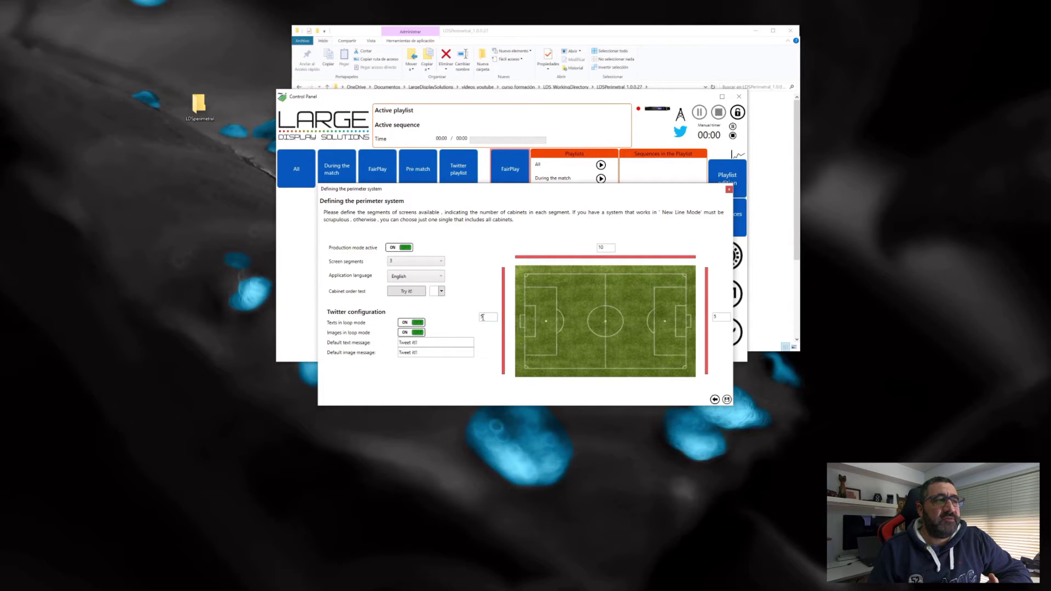
{"action": "left_click", "coordinate": [720, 317]}
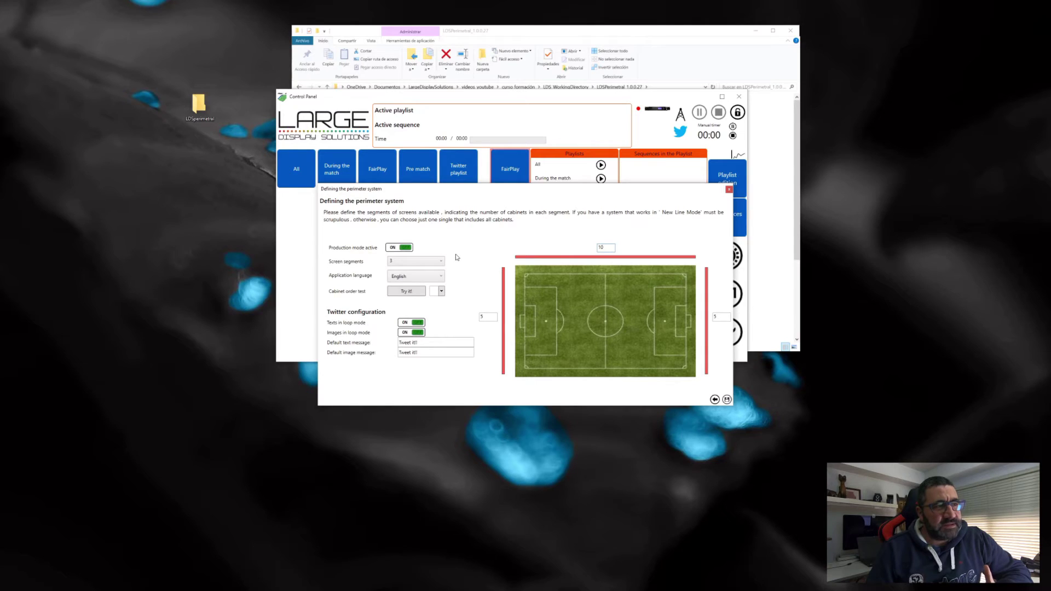
{"action": "left_click", "coordinate": [441, 294]}
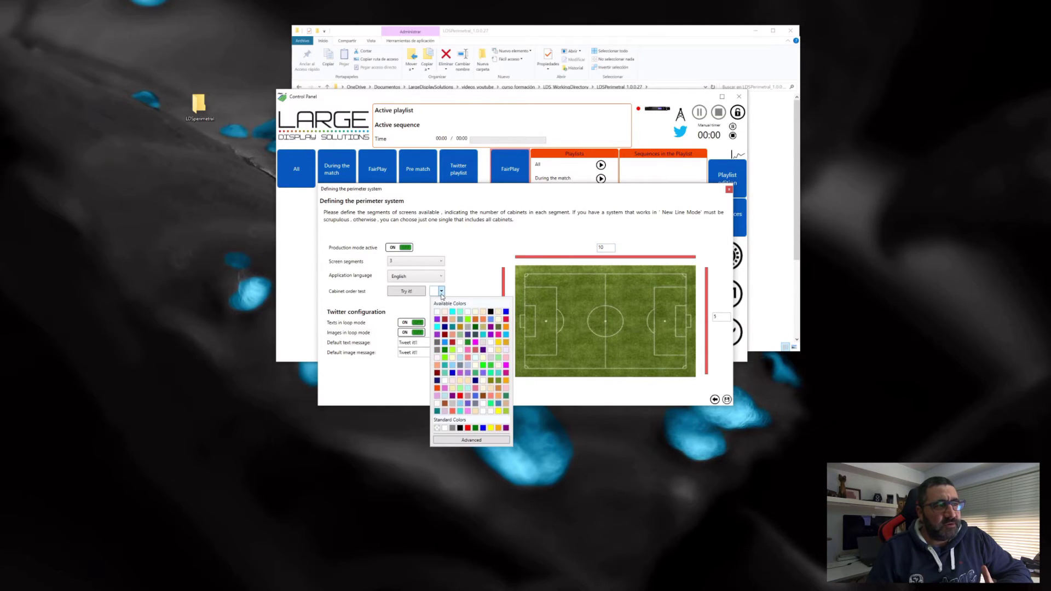
{"action": "left_click", "coordinate": [467, 428]}
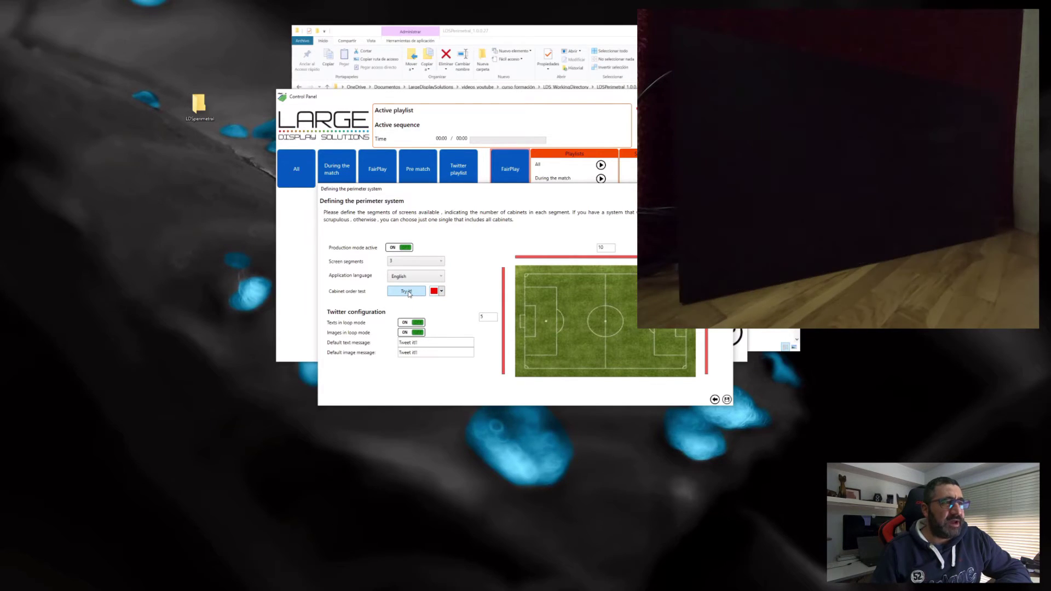
{"action": "left_click", "coordinate": [406, 291]}
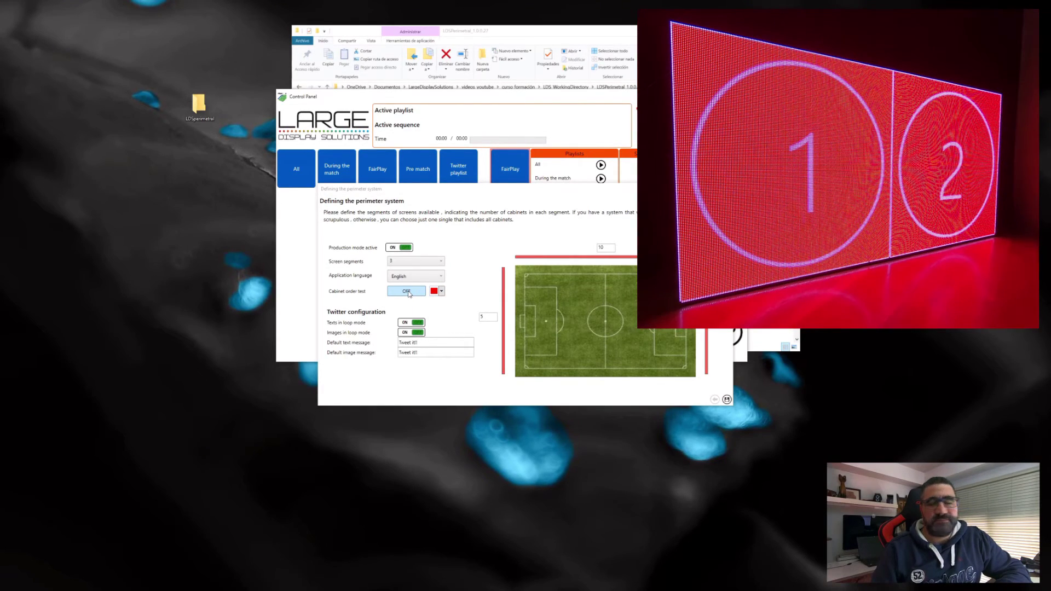